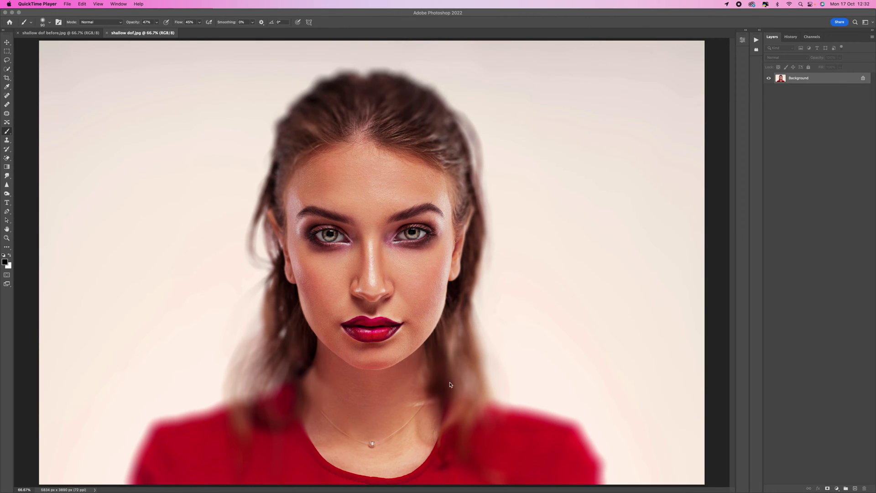
Step: Compare the portraits in shallow dof before.jpg and shallow dof.jpg, finishing on the unedited one
left_click(63, 34)
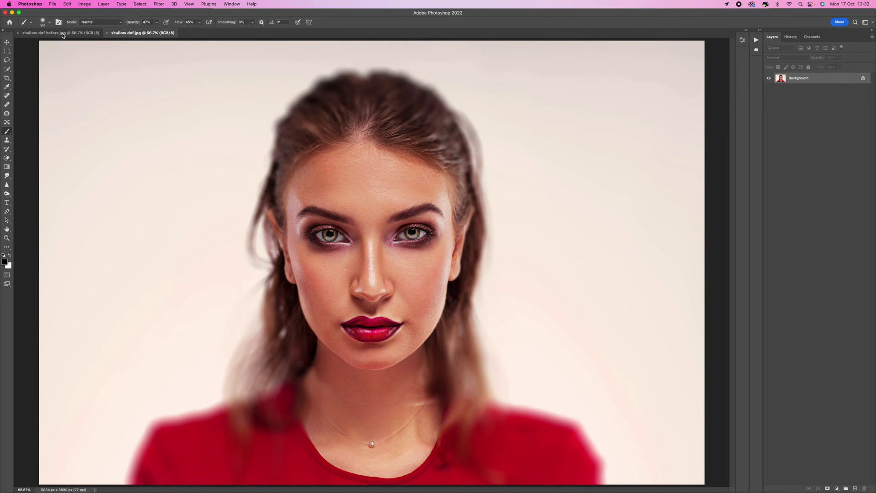
left_click(63, 33)
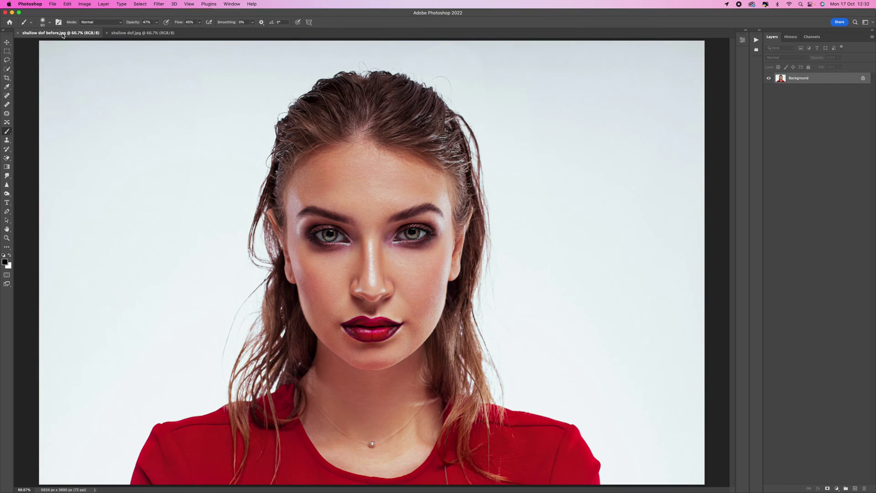
left_click(137, 33)
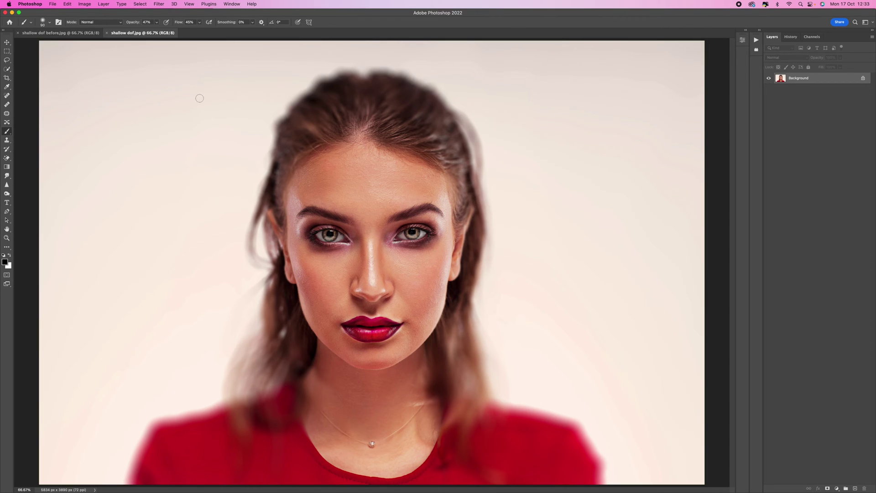
left_click(54, 33)
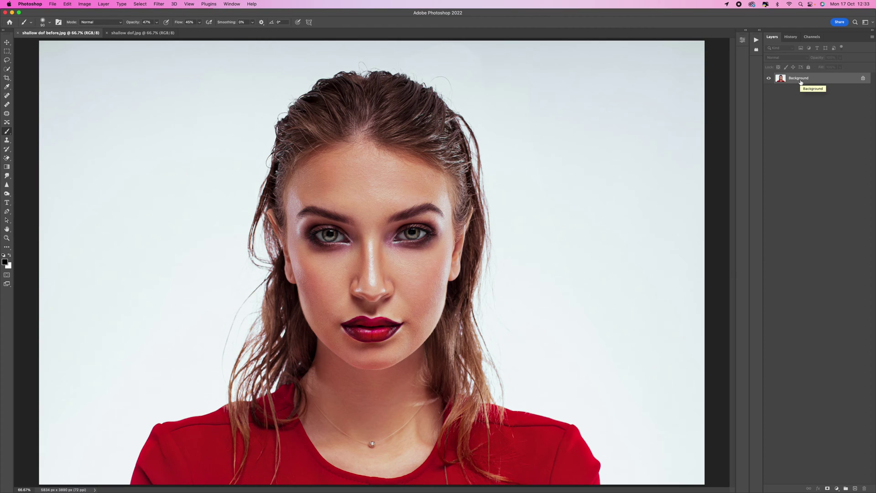
Step: Duplicate the Background layer and convert the copy to a smart object
key("super+j")
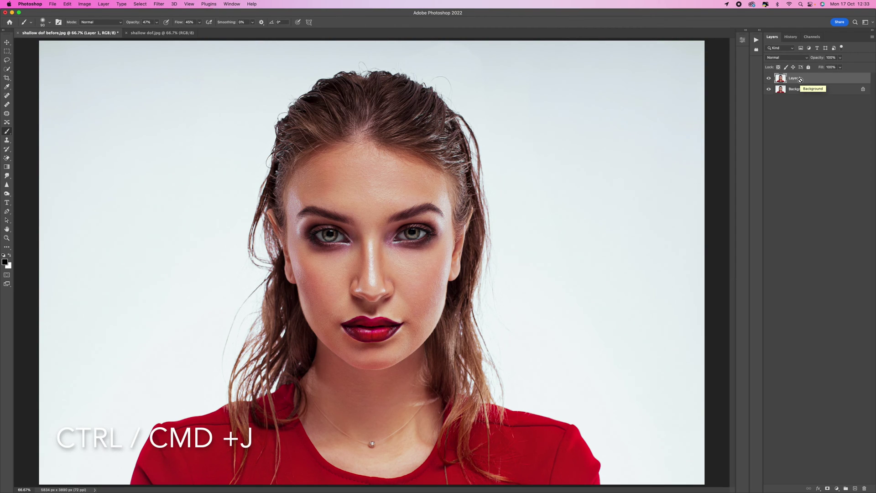
right_click(826, 80)
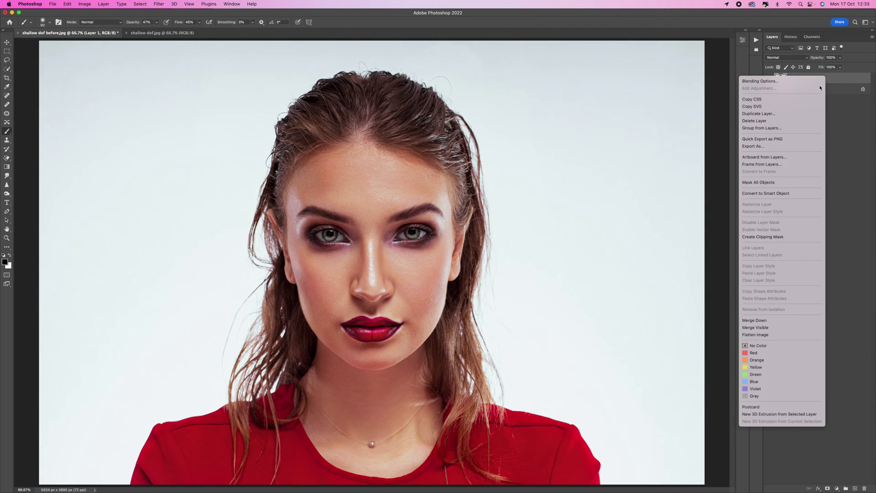
left_click(802, 197)
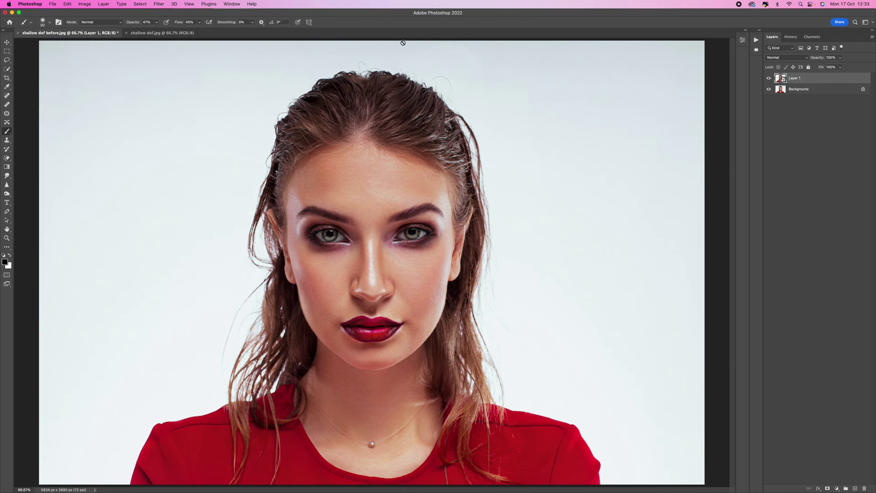
Step: Start an Iris Blur on the smart object layer, tilt its ellipse slightly and set the blur to 79 px
left_click(159, 4)
mouse_move(178, 100)
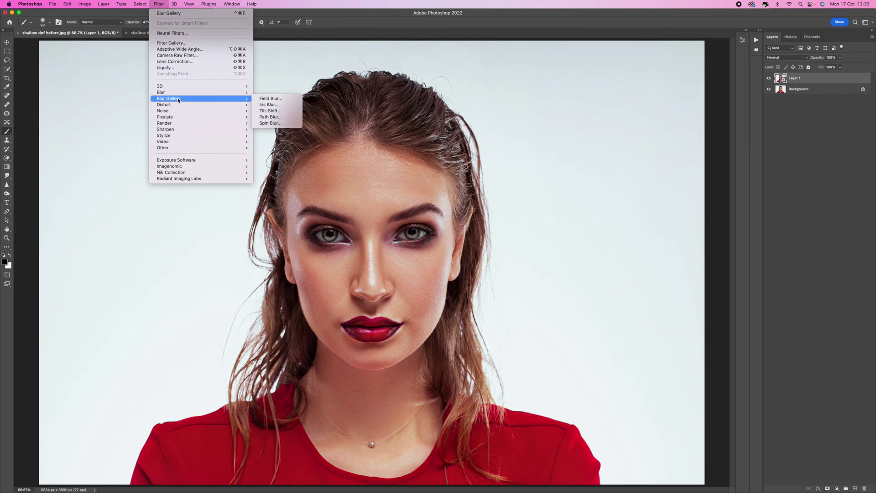
left_click(280, 105)
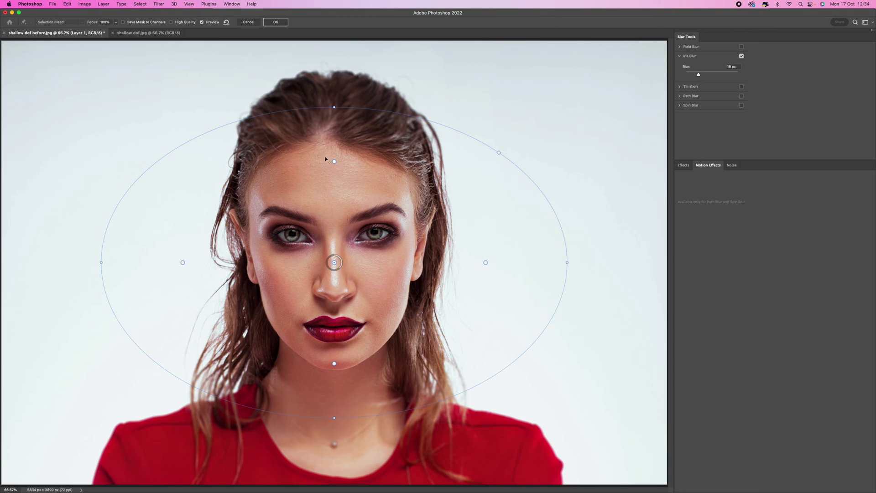
mouse_move(100, 262)
left_mouse_down()
mouse_move(122, 188)
mouse_move(115, 288)
mouse_move(112, 238)
mouse_move(184, 255)
mouse_move(96, 238)
mouse_move(104, 238)
mouse_move(100, 261)
left_mouse_up()
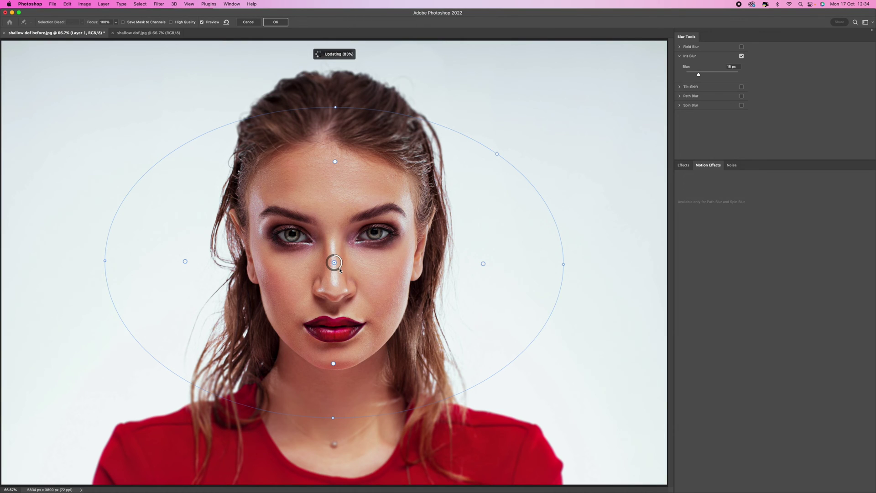
mouse_move(341, 270)
left_mouse_down()
mouse_move(330, 270)
mouse_move(328, 258)
left_mouse_up()
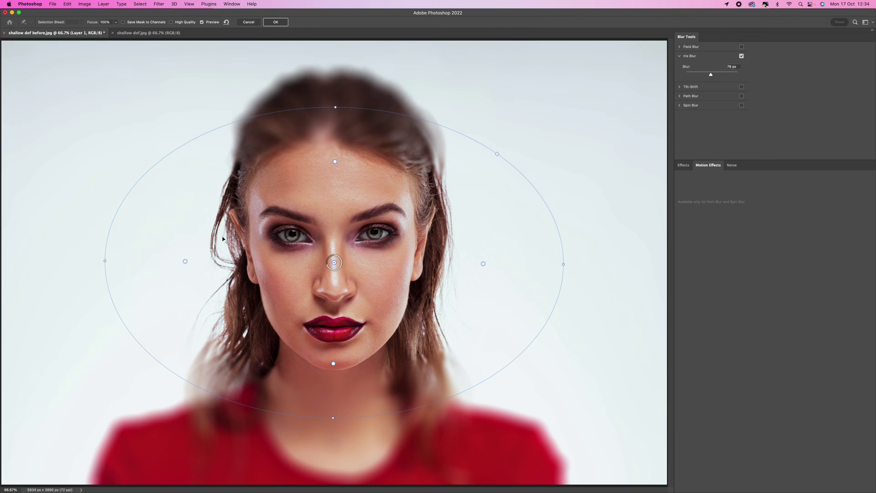
Step: Shrink the sharp area around the nose and move the iris blur pin up between the eyes
left_click_drag(336, 166, 331, 209)
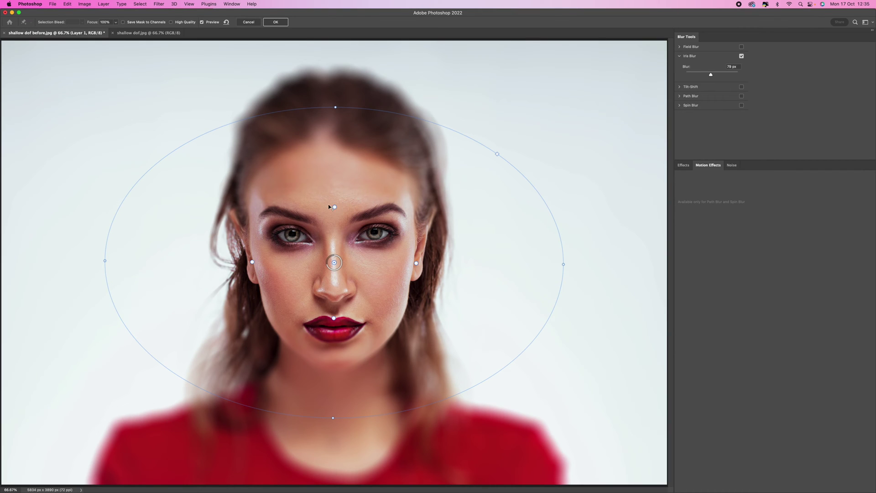
left_click_drag(334, 207, 334, 232)
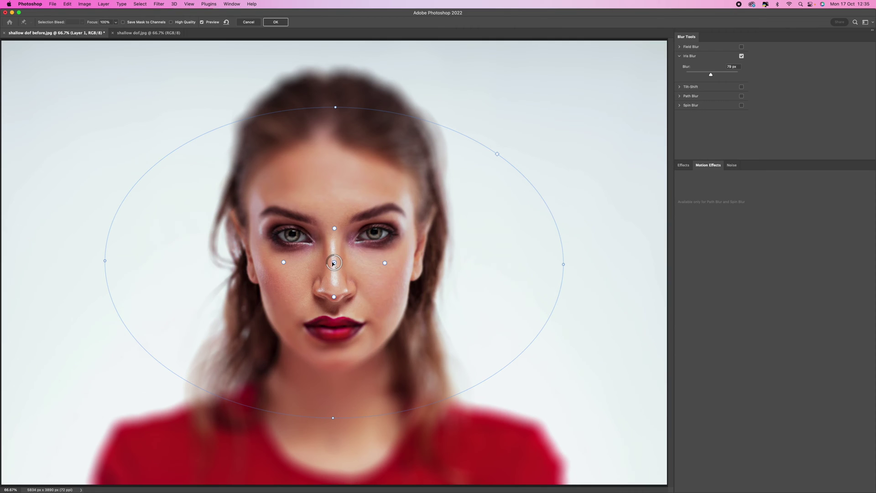
left_click_drag(334, 263, 334, 243)
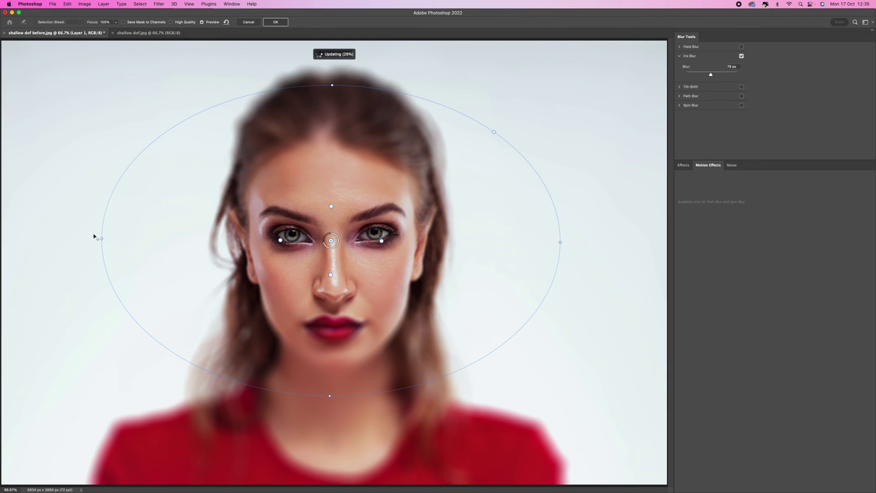
Step: Narrow the blur ellipse to the head's width, extend only the lower sharp-area handle to the chin and nudge the pin up
left_click_drag(102, 238, 193, 243)
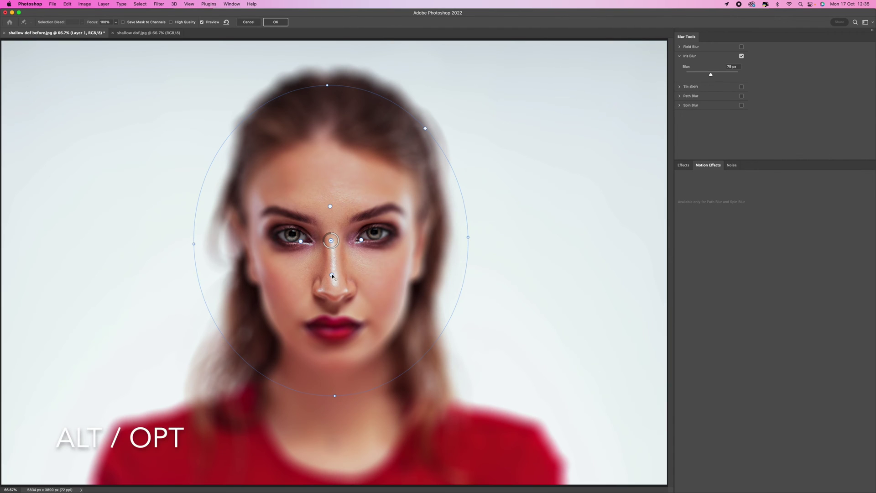
left_click_drag(332, 276, 334, 370)
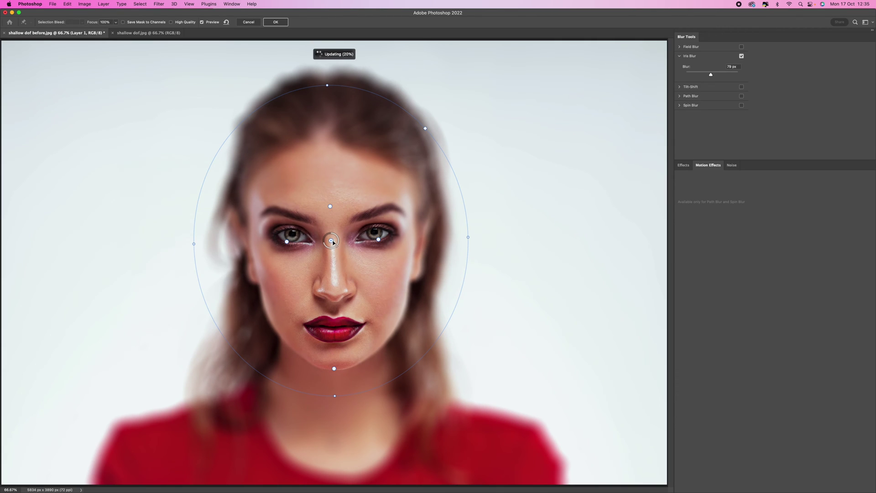
left_click_drag(331, 240, 333, 235)
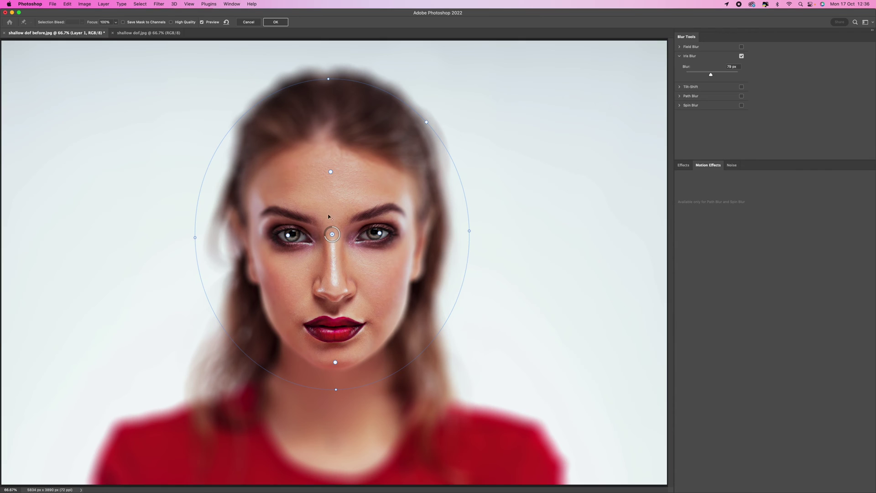
Step: Fine-tune the sharp area vertically so it reaches from the mid-forehead to the chin
left_click_drag(331, 171, 330, 151)
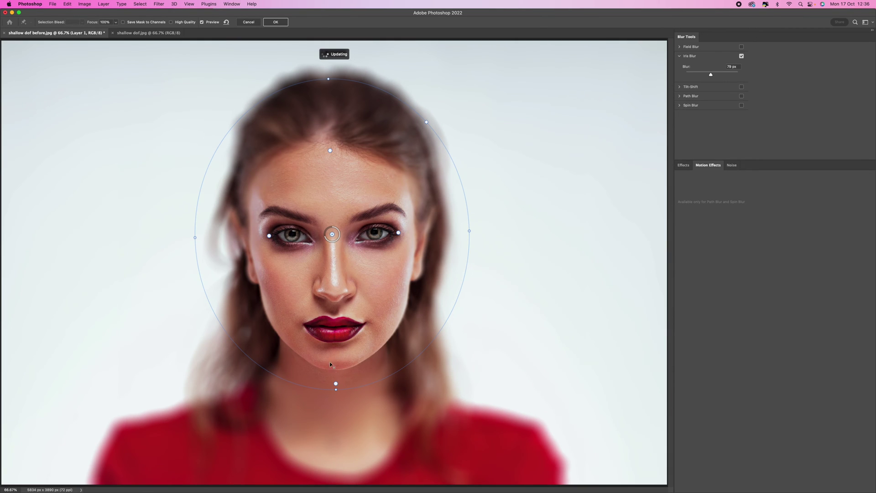
left_click_drag(336, 385, 336, 362)
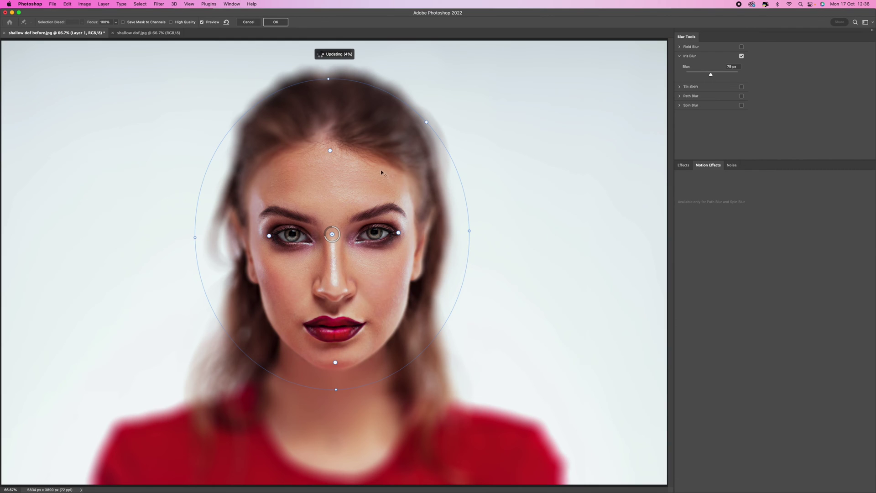
left_click_drag(330, 151, 330, 176)
Step: Widen the sharp area's side handles past the outer corners of the eyes and set the blur to 67 px
left_click_drag(327, 241, 332, 243)
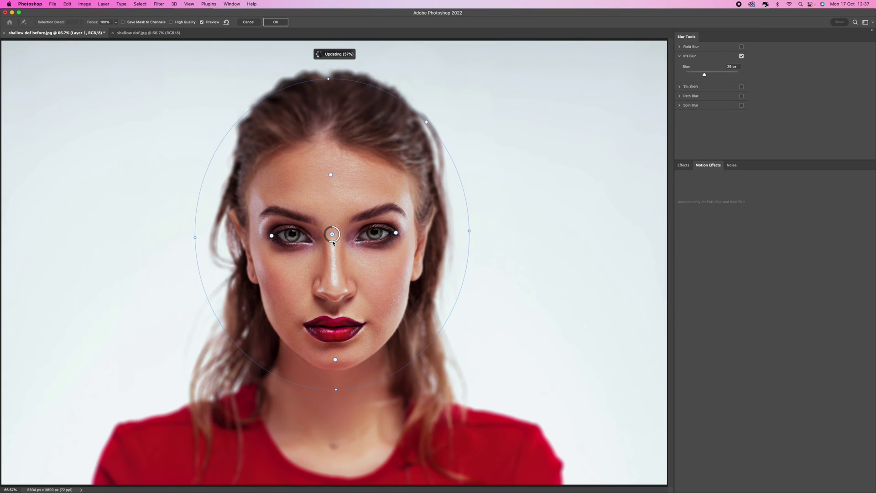
left_click_drag(329, 242, 325, 242)
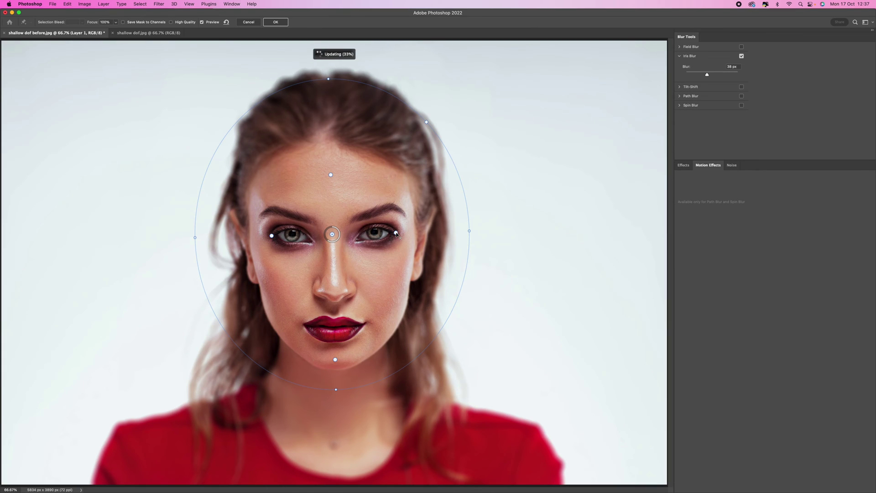
left_click_drag(396, 234, 405, 234)
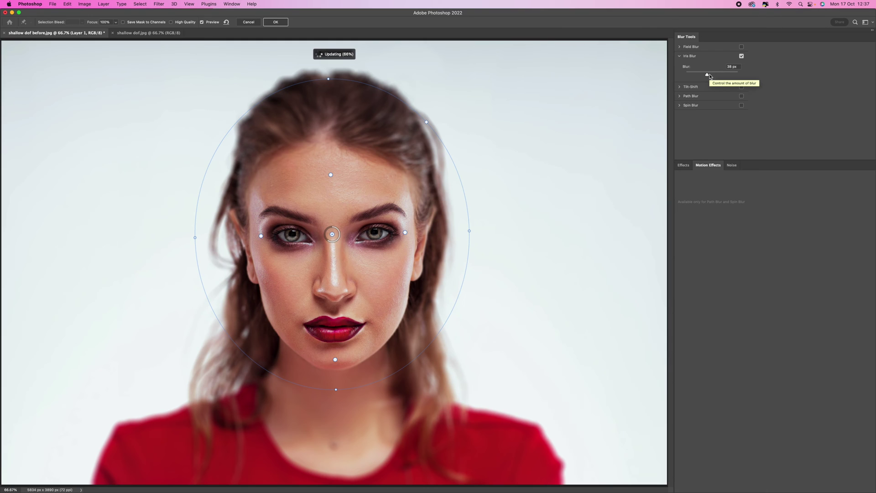
left_click_drag(708, 76, 711, 74)
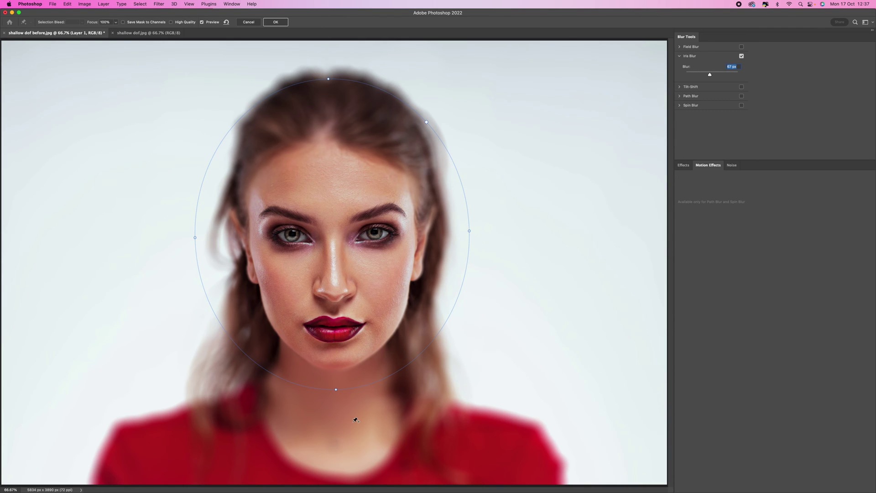
Step: Add a second iris blur pin on the necklace pendant, reduce its sharp area and flatten its ellipse around the neckline
left_click(337, 443)
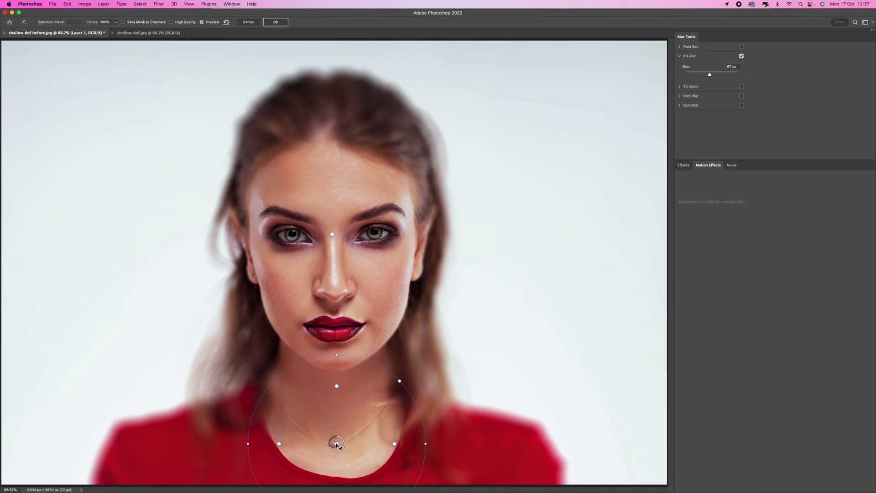
left_click_drag(336, 443, 334, 441)
left_click_drag(335, 386, 334, 405)
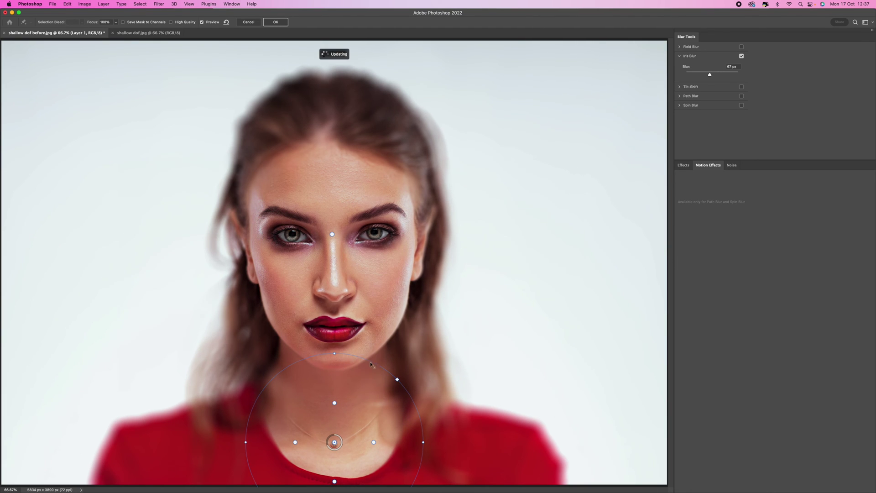
left_click_drag(335, 353, 332, 389)
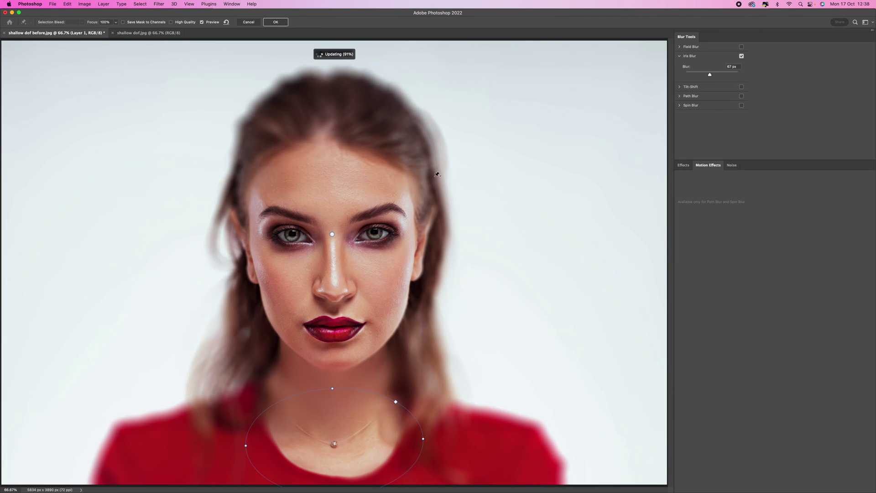
Step: Reduce the face pin's blur to 45 px and apply the Iris Blur filter
left_click(333, 235)
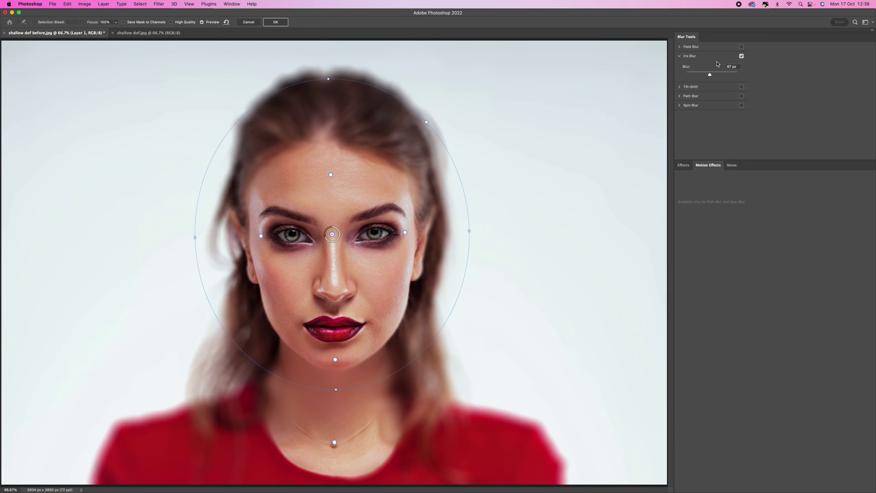
left_click(710, 75)
left_click_drag(709, 75, 708, 76)
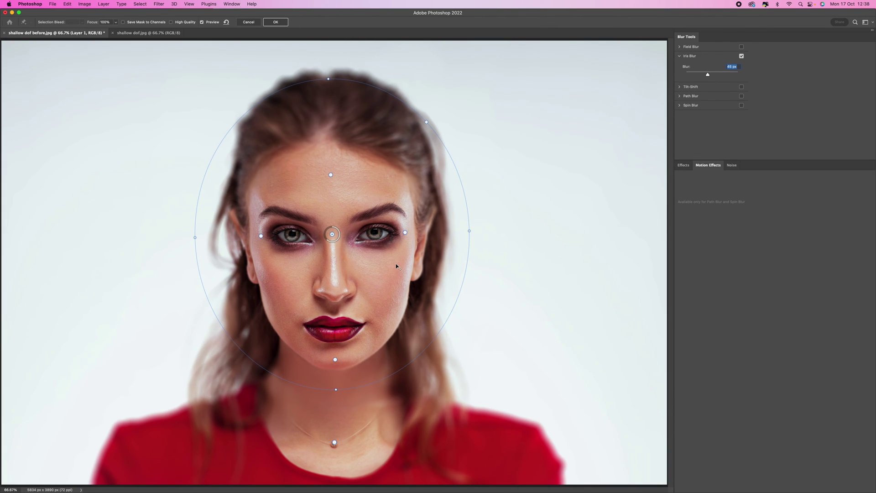
left_click(276, 22)
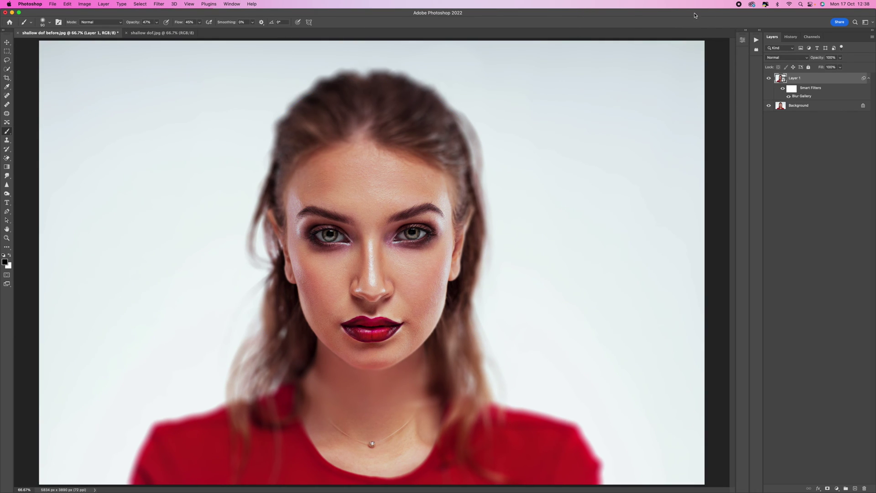
Step: Toggle Layer 1's visibility several times to compare the portrait with and without the blur
left_click(769, 79)
left_click(769, 79)
left_click(769, 80)
left_click(769, 80)
left_click(769, 79)
left_click(769, 79)
Step: Add a Photo Filter adjustment layer with Warming Filter (85) at 25% density above the blurred layer
left_click(837, 489)
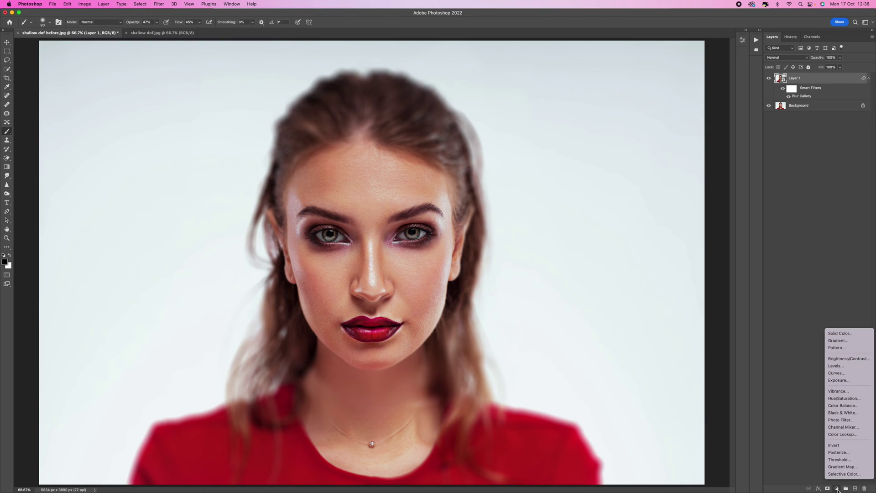
left_click(843, 420)
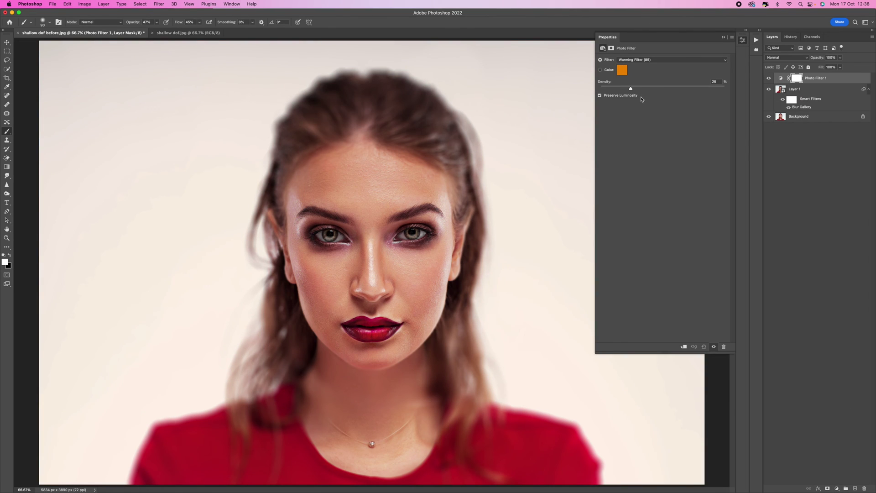
left_click(724, 39)
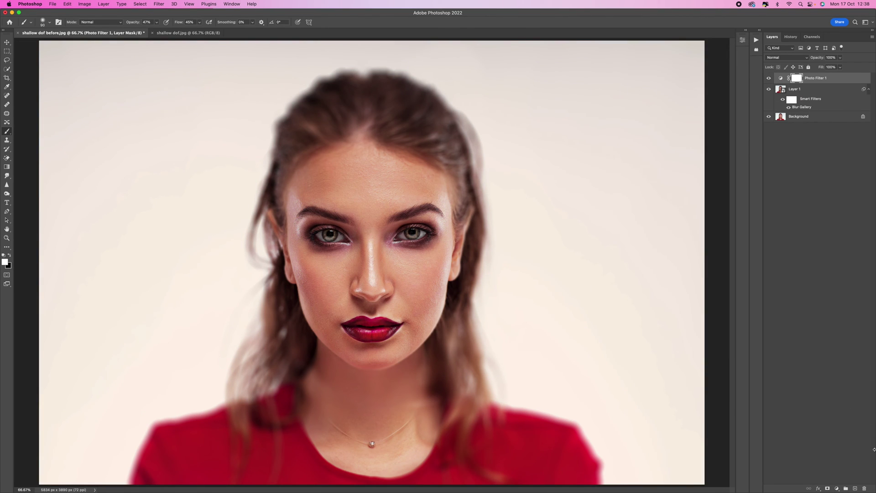
Step: Add a Curves adjustment layer and brighten the midtones by raising the RGB curve's middle to output 152
left_click(837, 489)
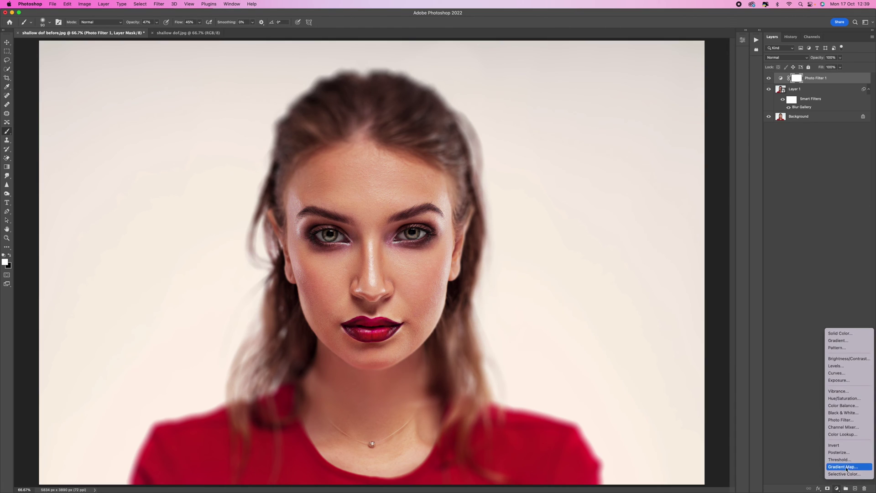
left_click(847, 376)
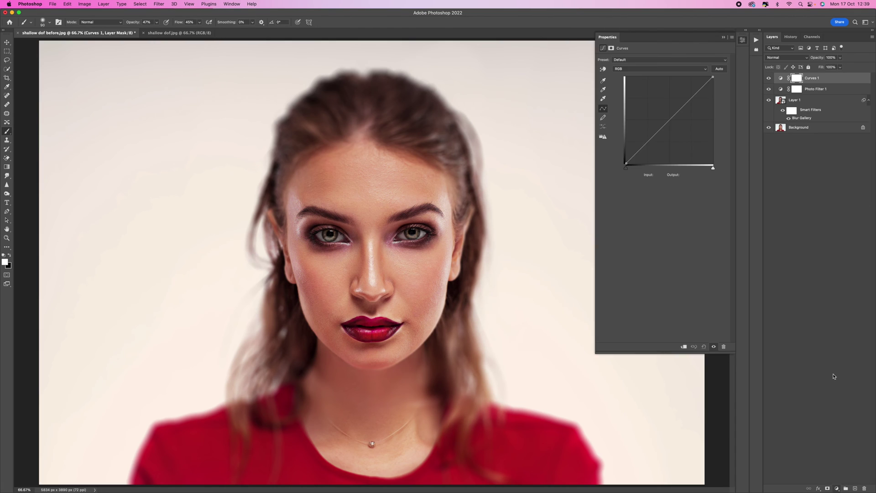
left_click_drag(668, 119, 662, 111)
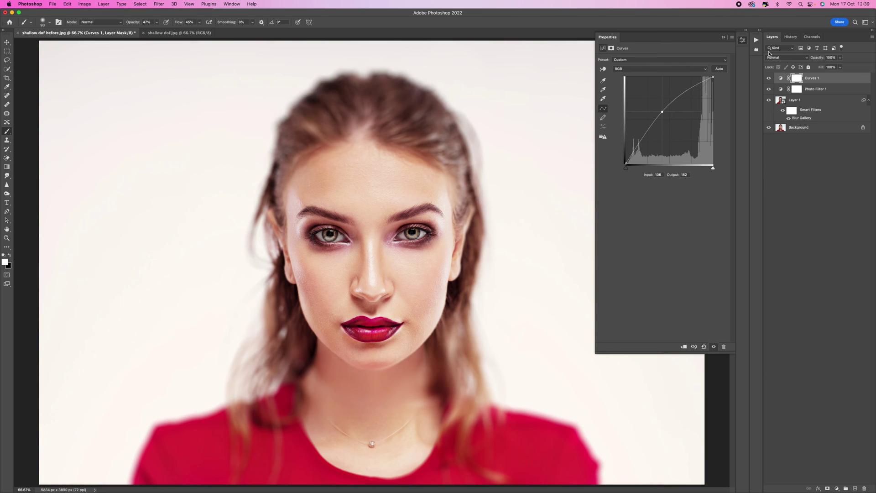
Step: Invert the Curves 1 mask to black and paint white over the eyes, lips and necklace pendant to brighten only those areas
key("super+i")
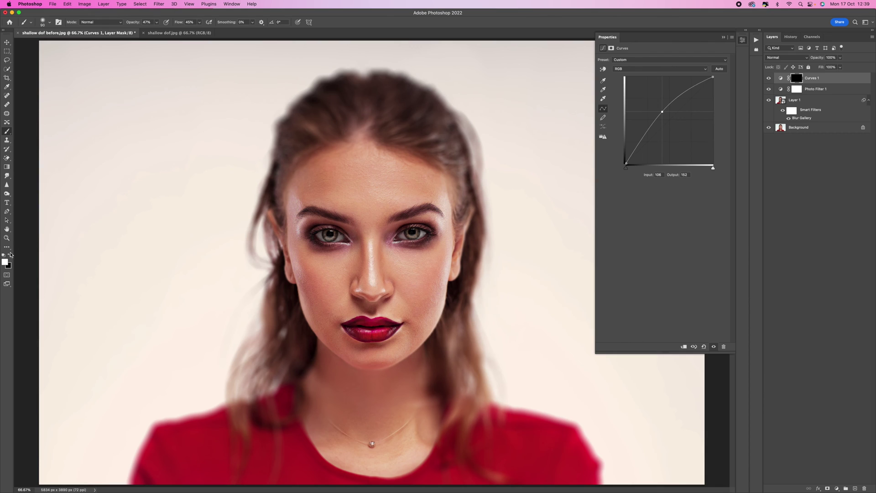
mouse_move(413, 234)
left_mouse_down()
mouse_move(389, 239)
mouse_move(413, 243)
mouse_move(428, 231)
mouse_move(398, 231)
mouse_move(430, 225)
mouse_move(398, 227)
left_mouse_up()
mouse_move(323, 232)
left_mouse_down()
mouse_move(344, 237)
mouse_move(329, 247)
mouse_move(324, 223)
mouse_move(351, 238)
mouse_move(325, 233)
mouse_move(343, 234)
mouse_move(334, 237)
left_mouse_up()
mouse_move(413, 238)
left_mouse_down()
mouse_move(423, 234)
mouse_move(413, 228)
mouse_move(425, 235)
left_mouse_up()
mouse_move(393, 326)
left_mouse_down()
mouse_move(356, 332)
mouse_move(377, 331)
mouse_move(352, 320)
mouse_move(379, 333)
left_mouse_up()
left_click_drag(372, 446, 373, 444)
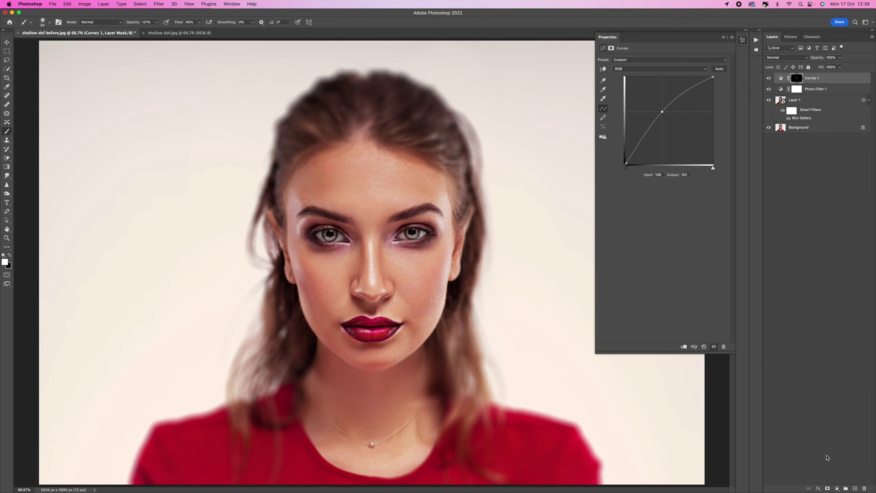
Step: Add a Hue/Saturation adjustment layer above Curves 1 and raise the master saturation slightly
left_click(837, 489)
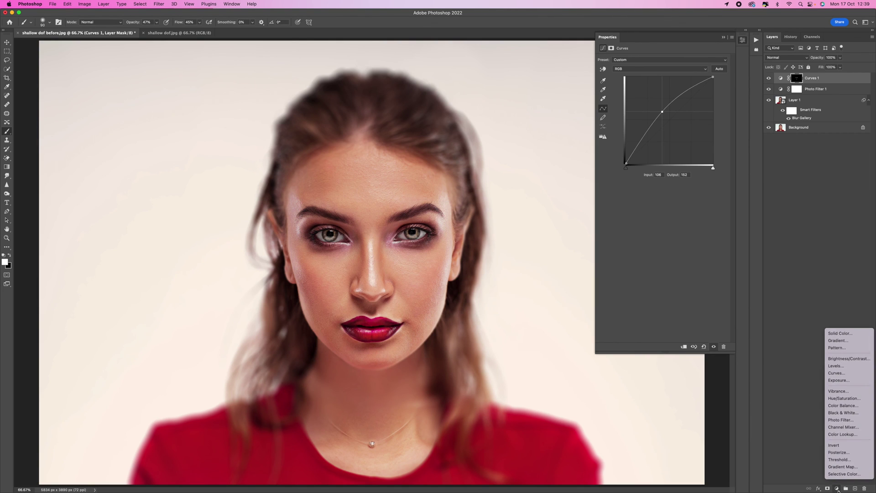
left_click(849, 398)
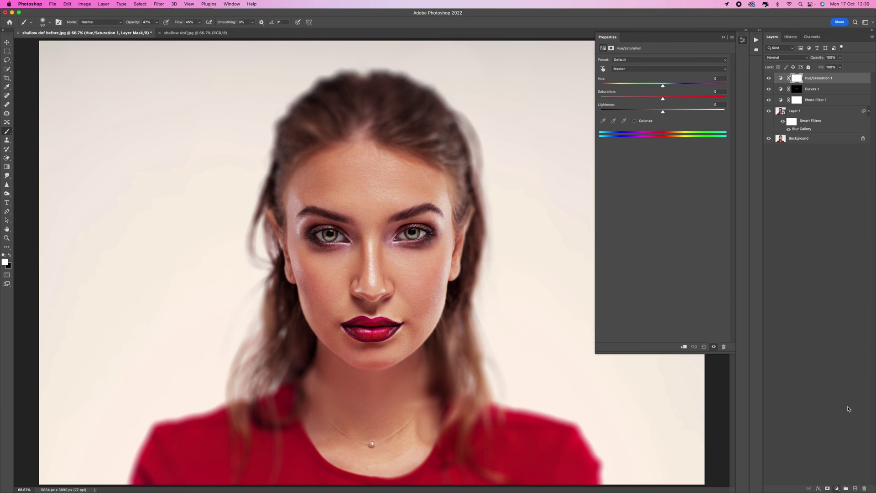
left_click(669, 98)
left_click(668, 99)
left_click(723, 37)
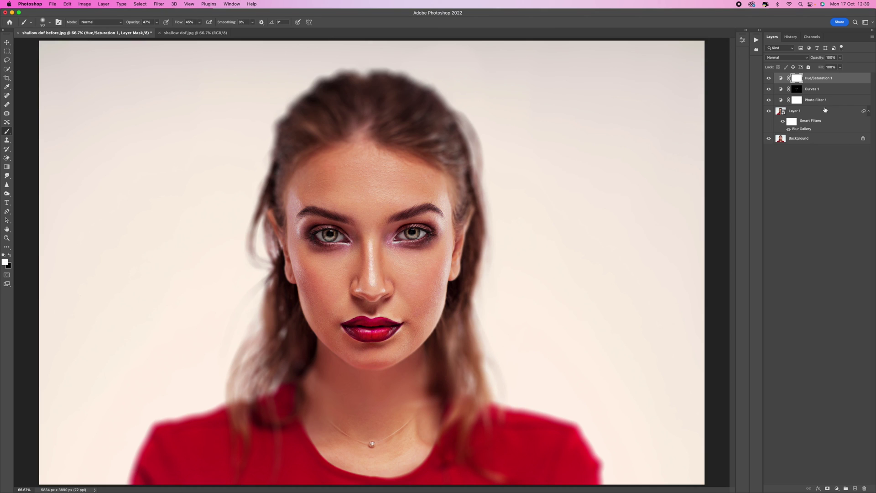
Step: Group Layer 1 with the Photo Filter, Curves and Hue/Saturation adjustment layers above it
left_click(838, 120, "shift")
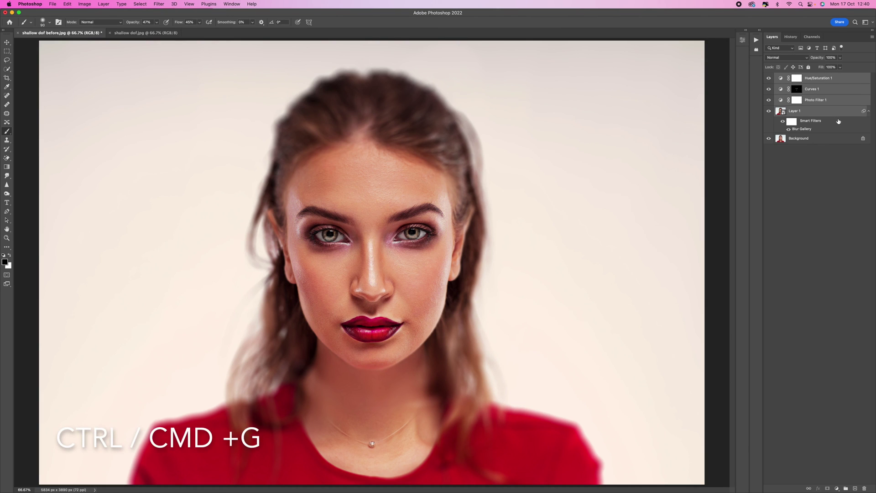
key("super+g")
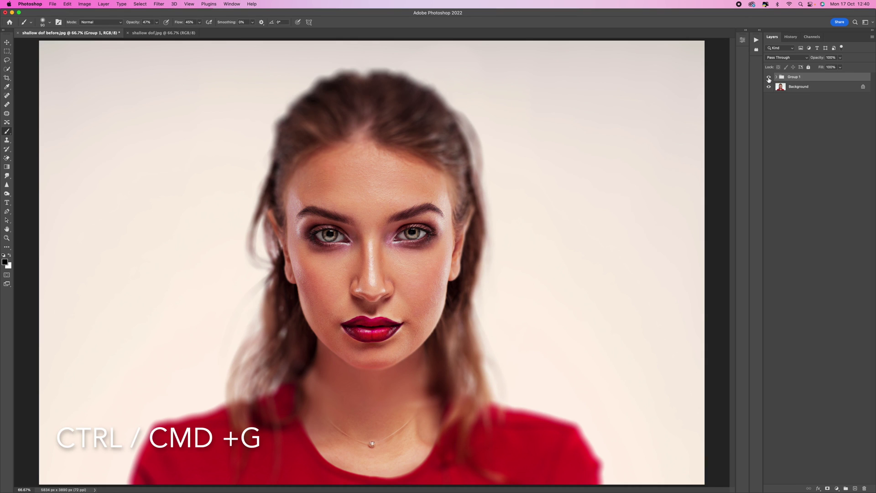
Step: Toggle the layer group's visibility repeatedly to compare the original portrait with the finished edit
left_click(769, 77)
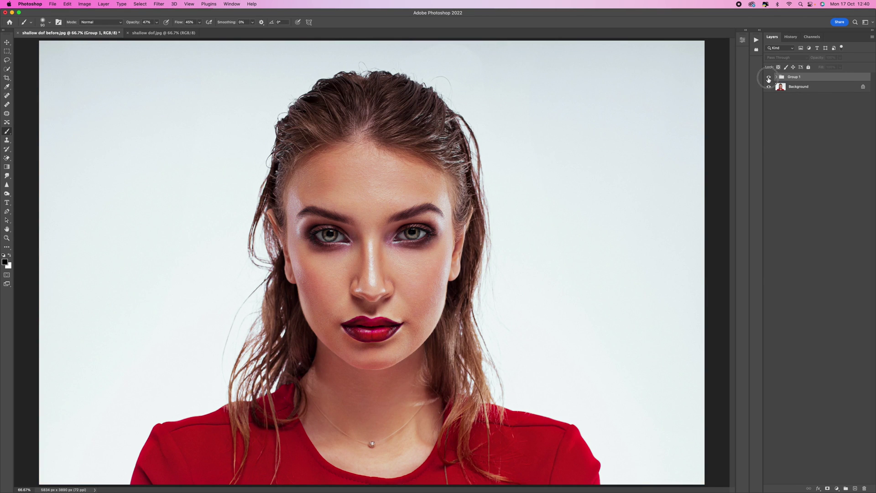
left_click(769, 78)
left_click(769, 78)
left_click(769, 78)
left_click(769, 78)
left_click(770, 78)
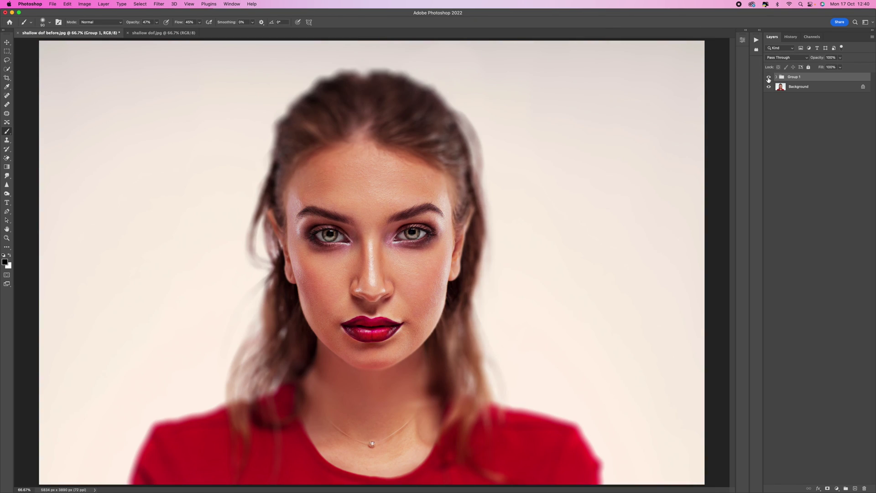
left_click(769, 78)
left_click(769, 78)
left_click(769, 78)
left_click(769, 78)
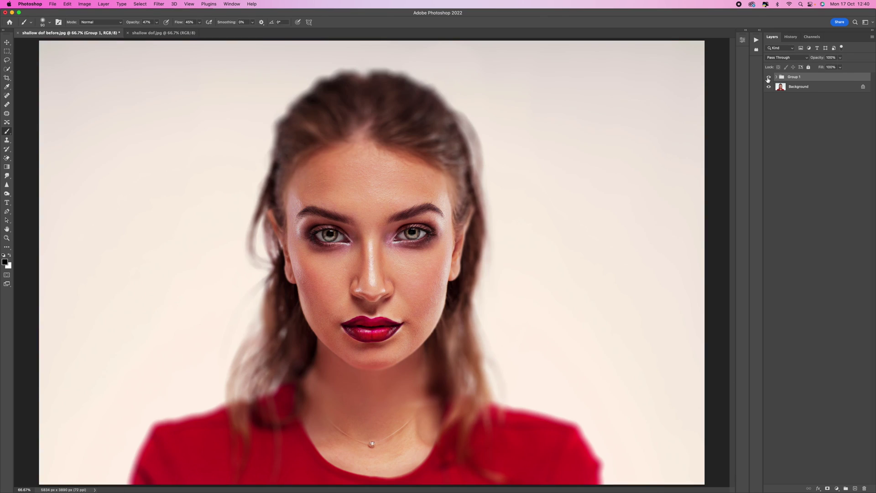